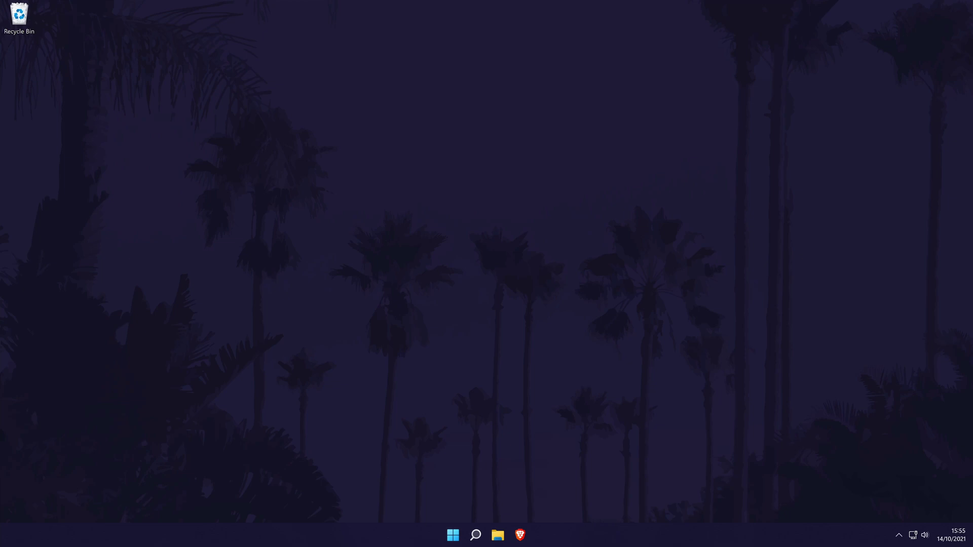
# Open the Startup apps list in the Settings app's Apps section.
pyautogui.click(477, 538)
pyautogui.write('settings')
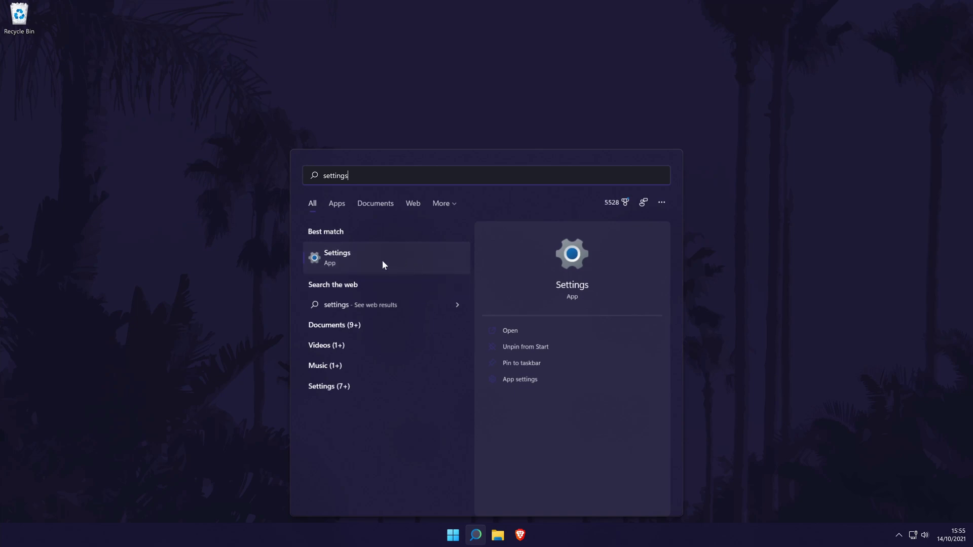
pyautogui.click(361, 262)
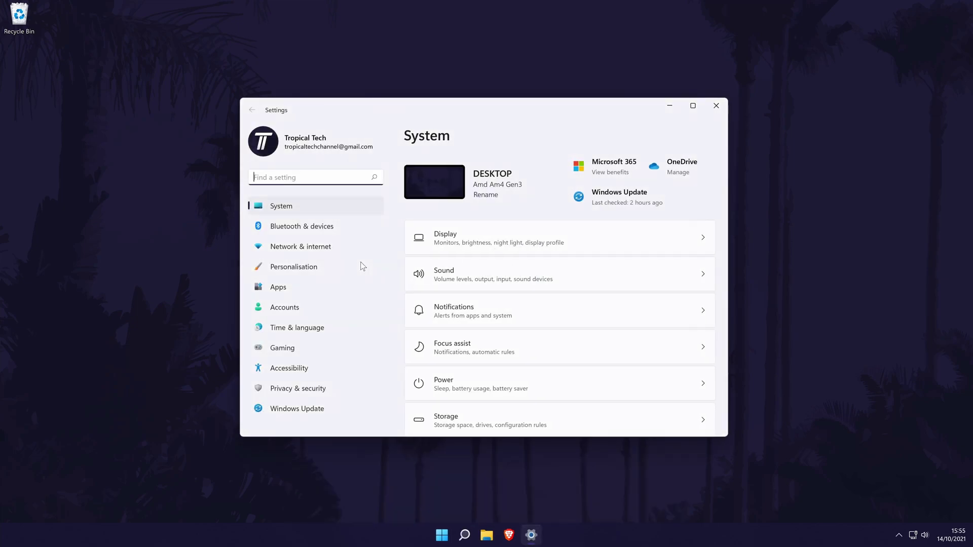
pyautogui.click(323, 286)
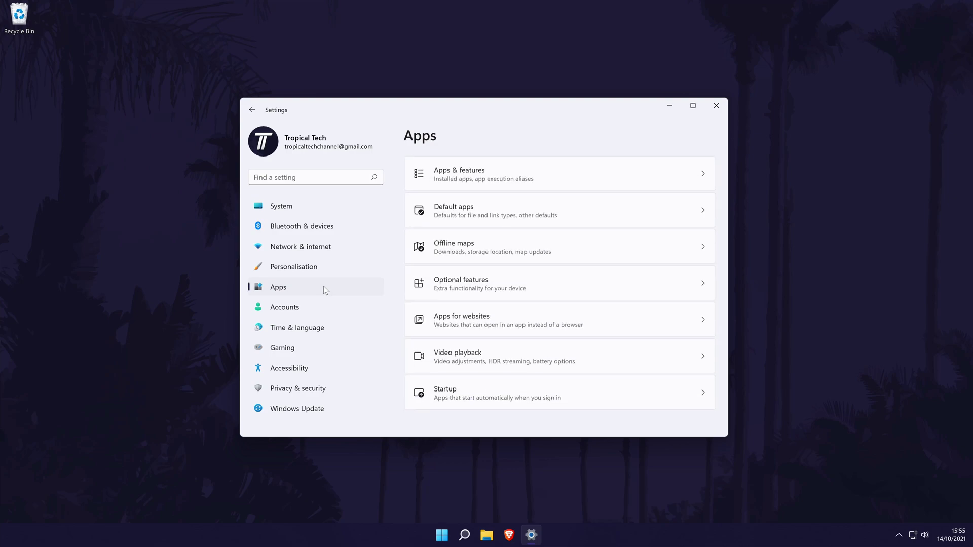
pyautogui.click(608, 399)
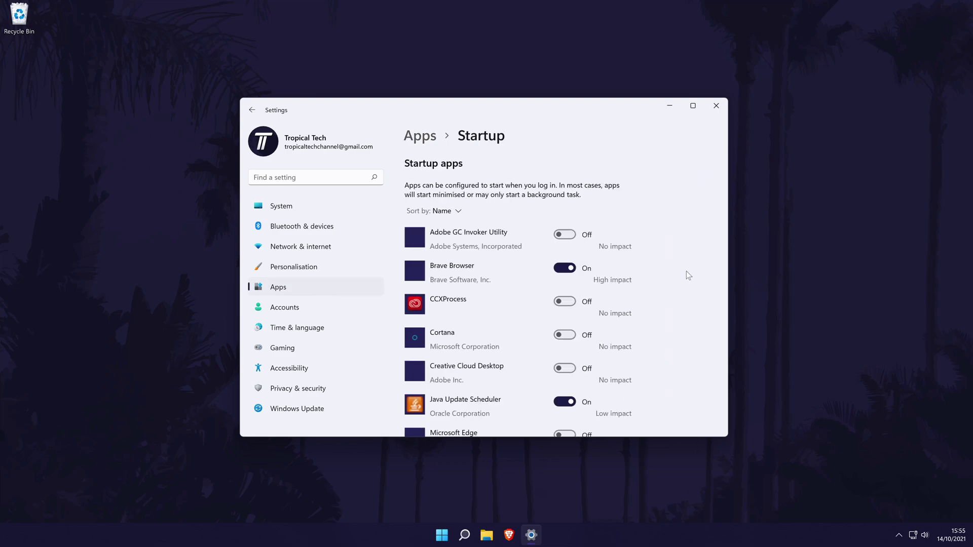
# Sort startup apps by start-up impact, leaving Brave Browser enabled after toggling it.
pyautogui.click(564, 268)
pyautogui.click(564, 268)
pyautogui.click(453, 211)
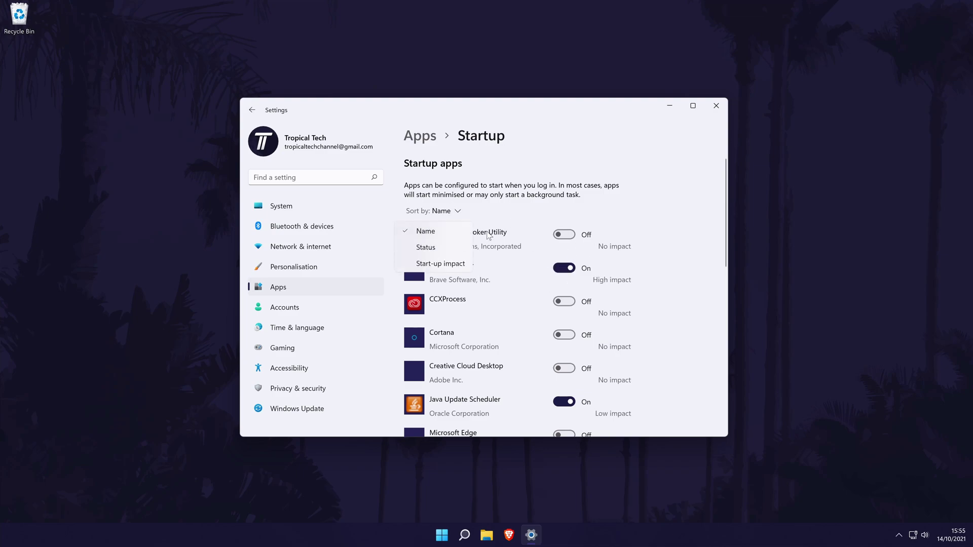
pyautogui.click(446, 264)
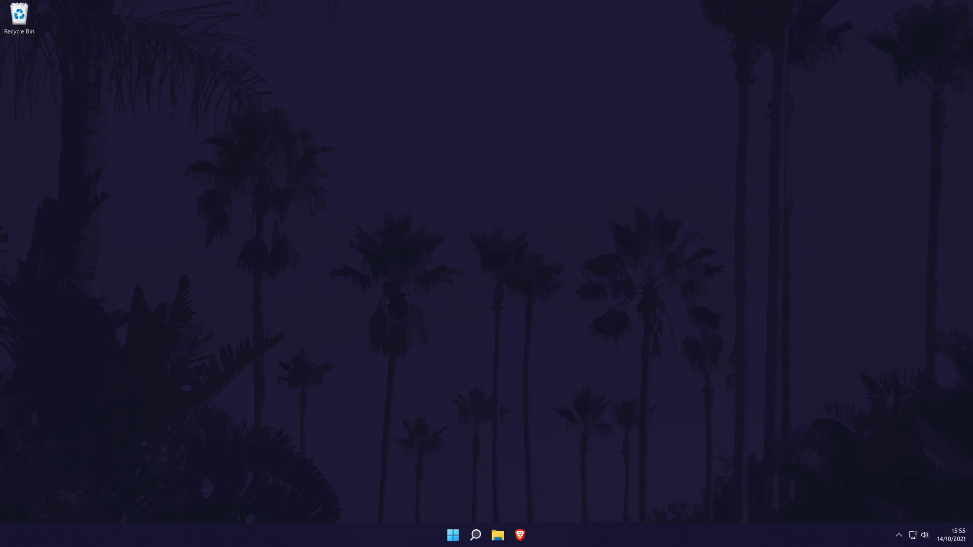
# Find Control Panel through search and go to System and Security > Power Options.
pyautogui.click(476, 535)
pyautogui.write('contr')
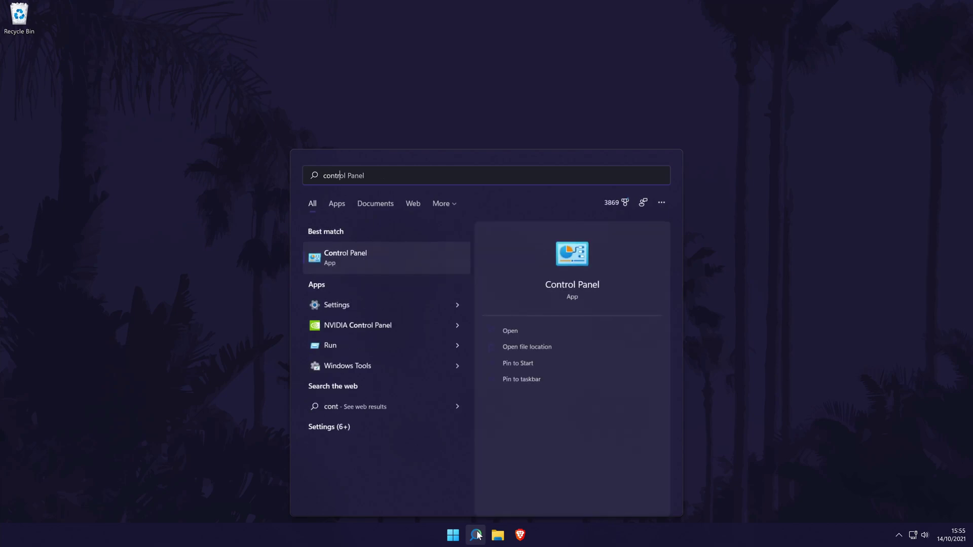
pyautogui.write('ol panel')
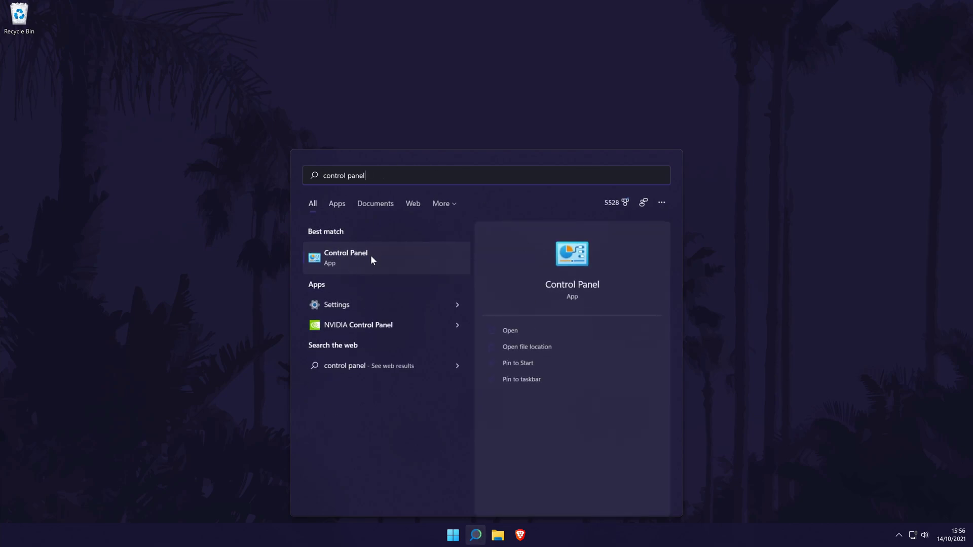
pyautogui.click(387, 258)
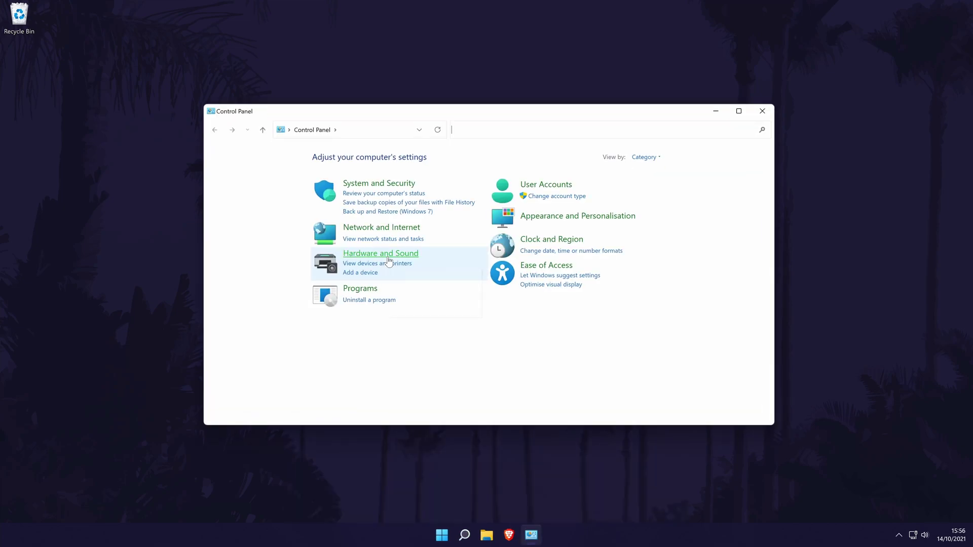
pyautogui.click(386, 184)
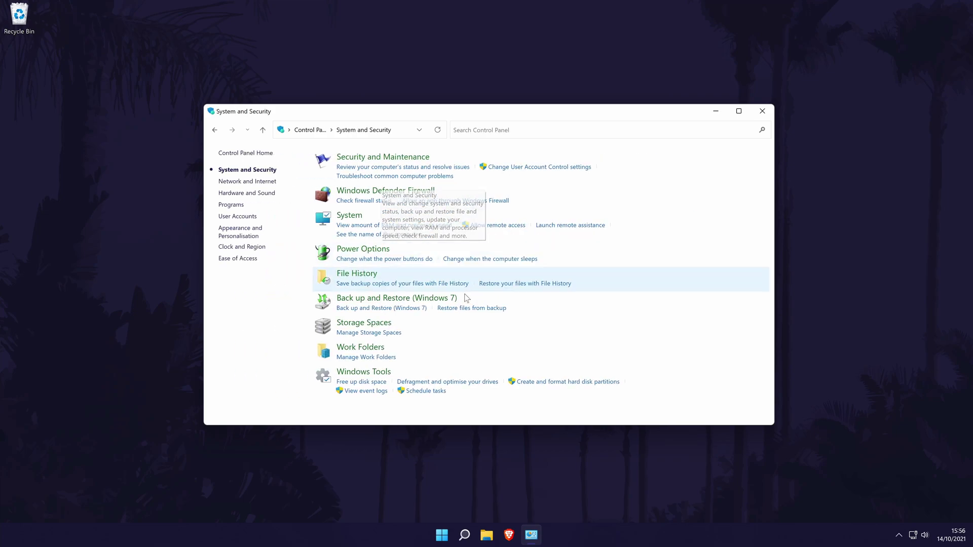
pyautogui.click(358, 250)
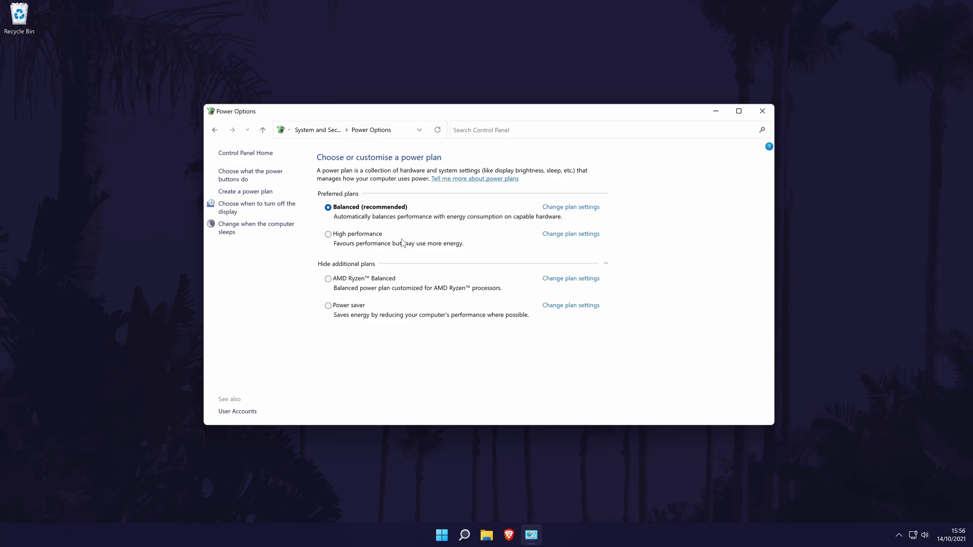
# Open 'Choose what the power buttons do' and unlock the greyed-out shut-down settings.
pyautogui.click(255, 172)
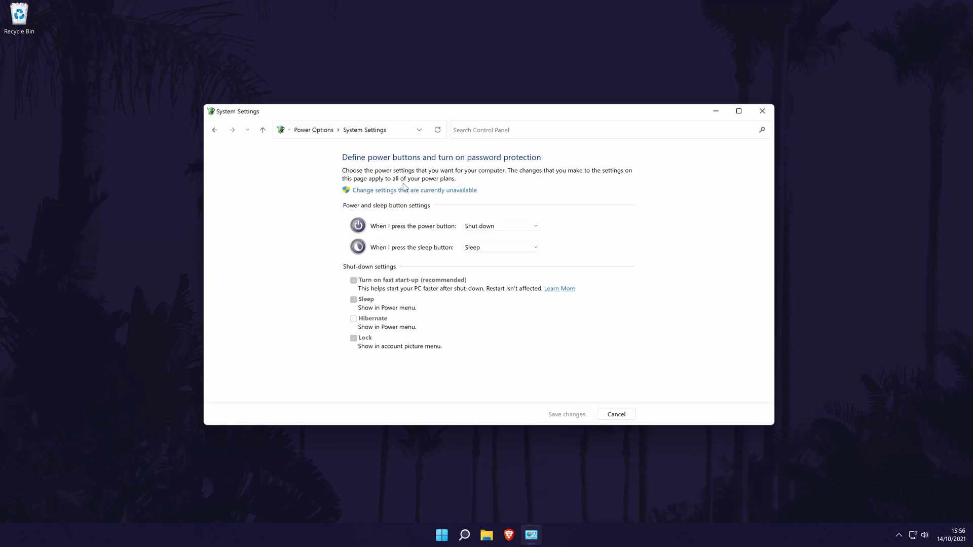
pyautogui.click(427, 191)
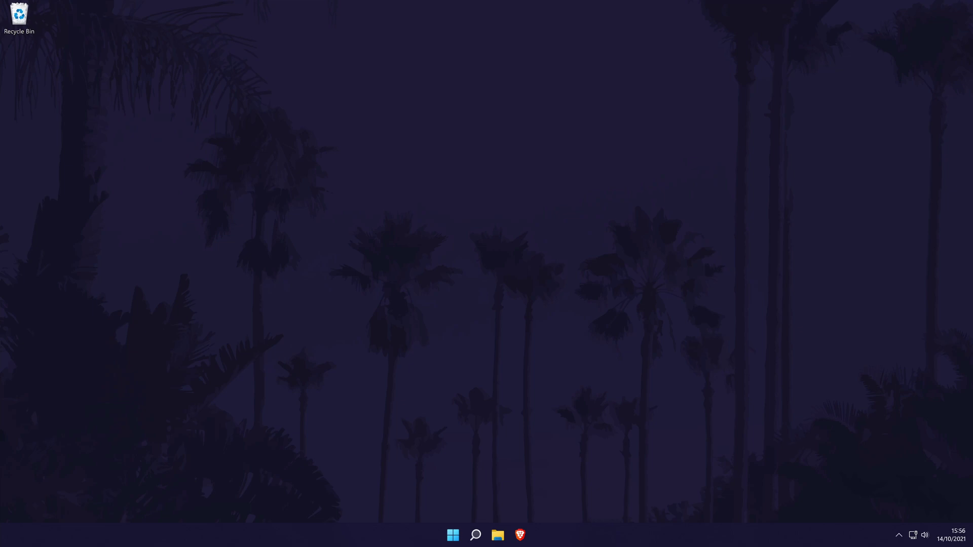
# Permanently delete everything in the Recycle Bin from its desktop context menu.
pyautogui.rightClick(23, 14)
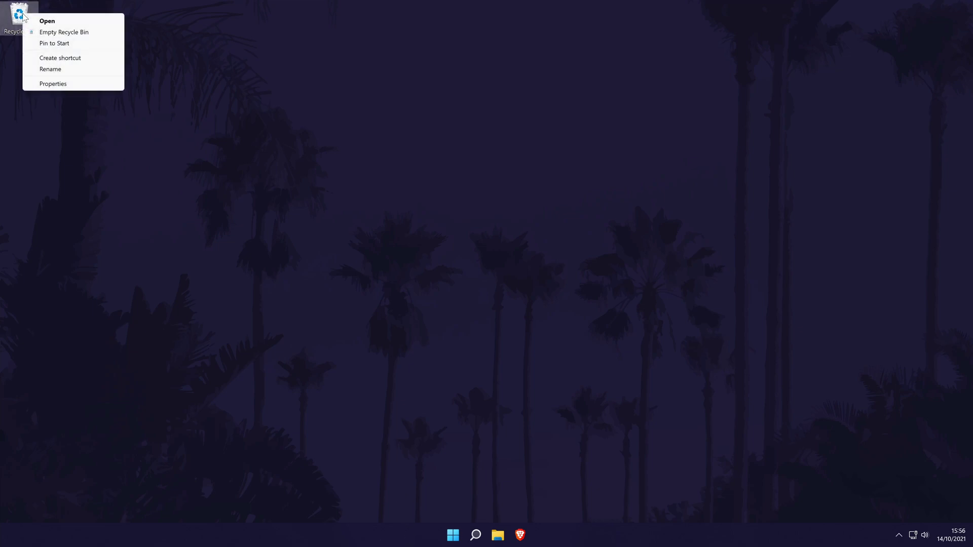
pyautogui.click(113, 32)
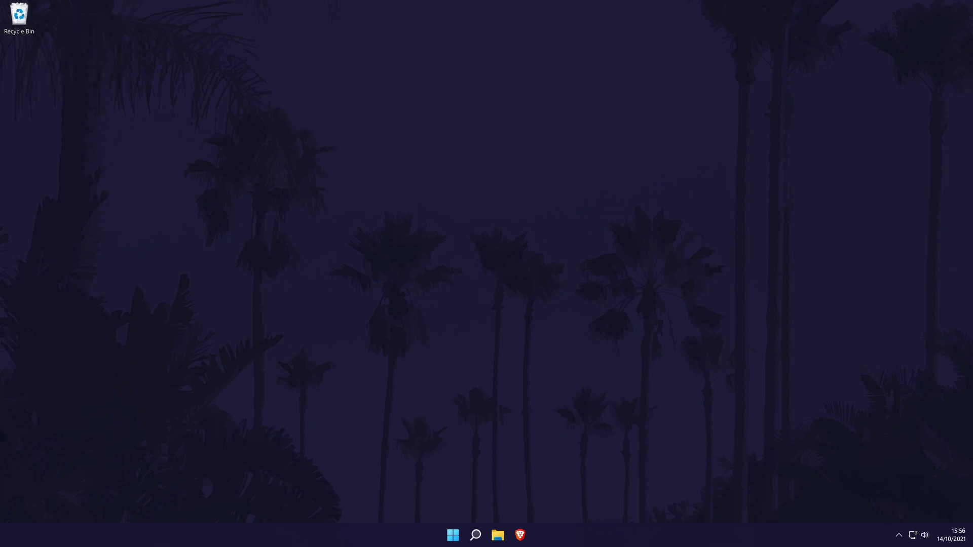
pyautogui.click(475, 535)
pyautogui.write('settings')
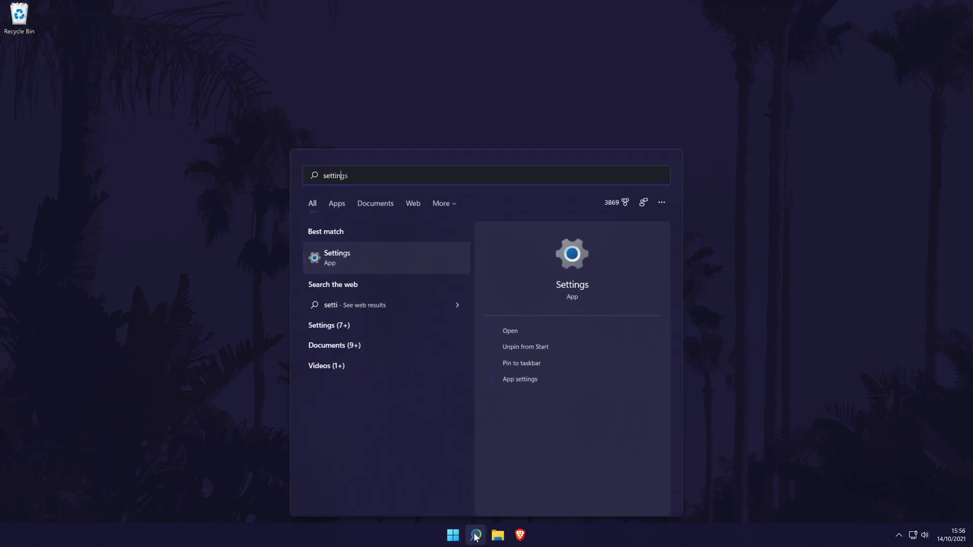
pyautogui.click(361, 257)
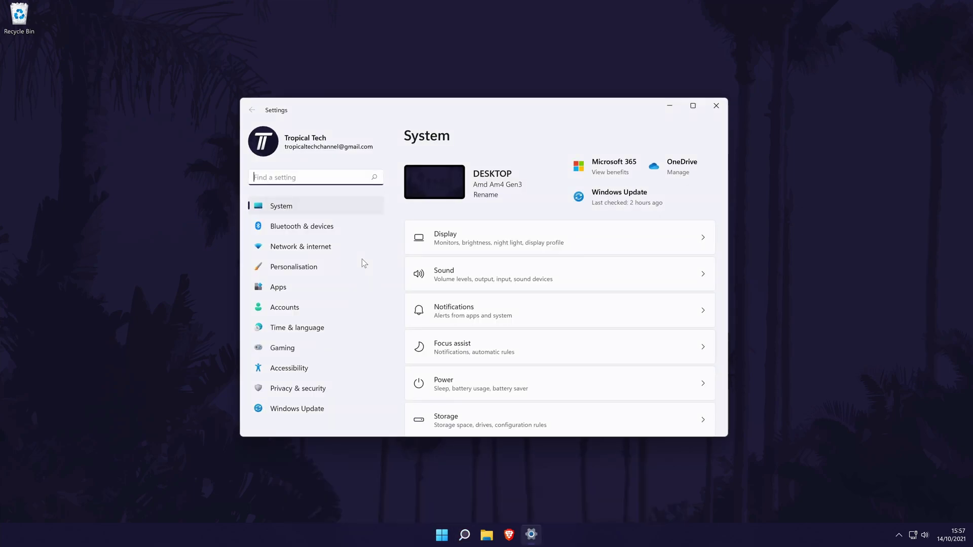
pyautogui.click(289, 288)
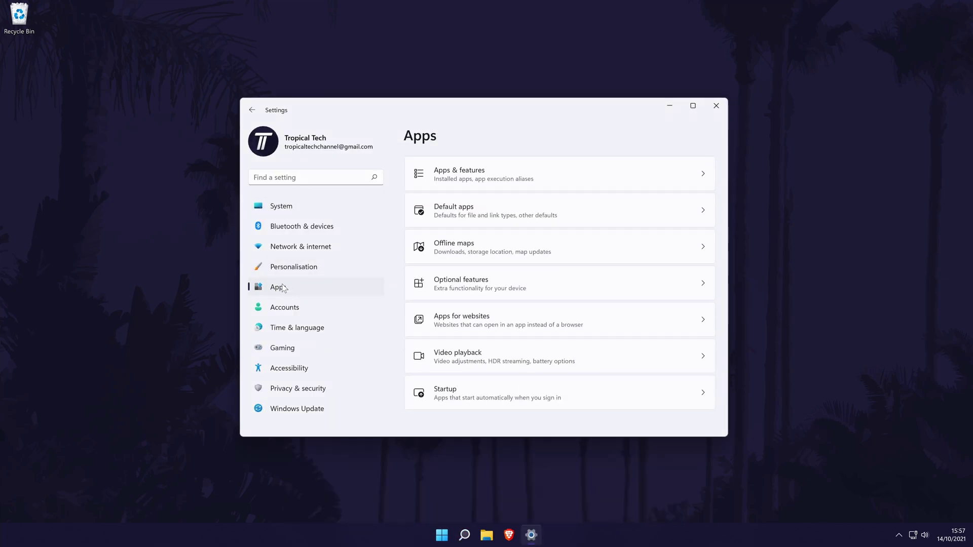
pyautogui.click(455, 172)
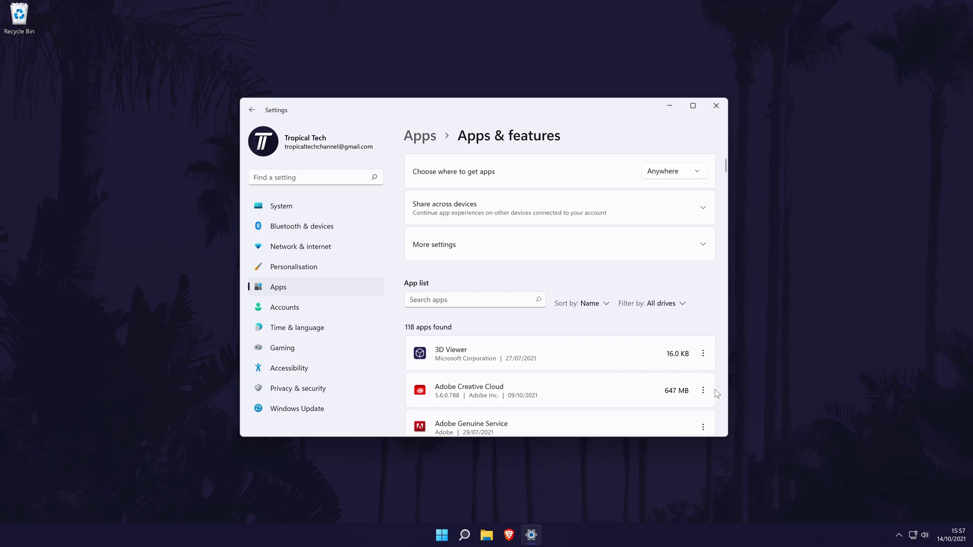
pyautogui.click(703, 356)
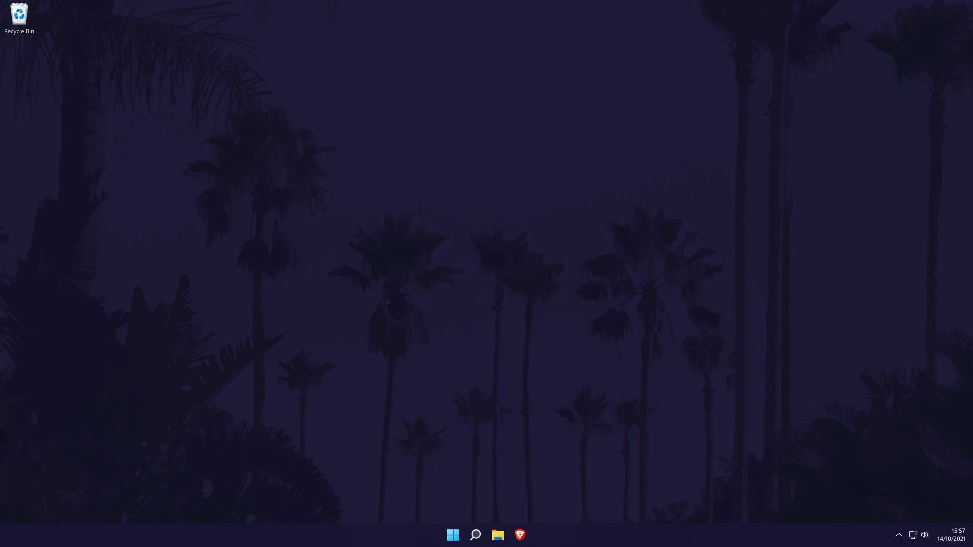
# Launch Task Manager from the Start context menu and end the Microsoft Word task.
pyautogui.rightClick(453, 533)
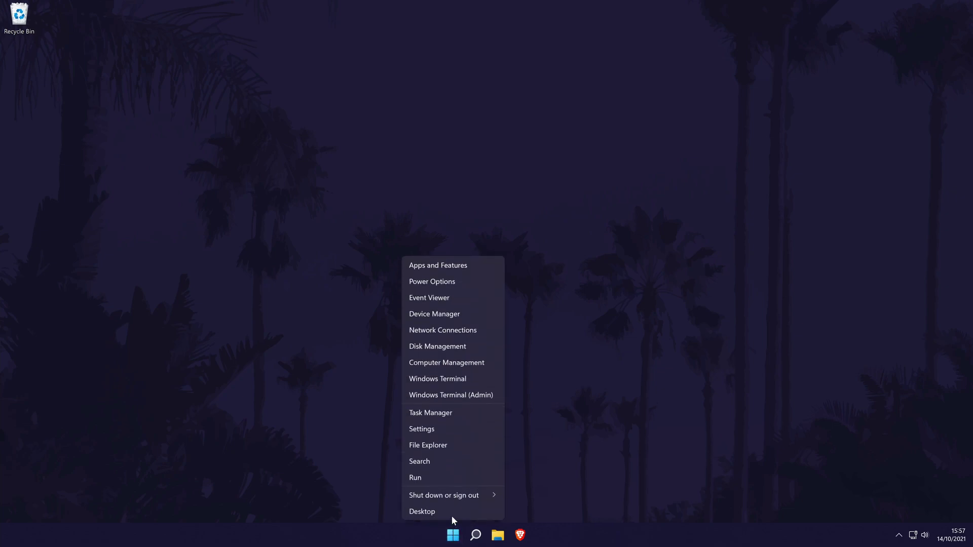
pyautogui.click(450, 413)
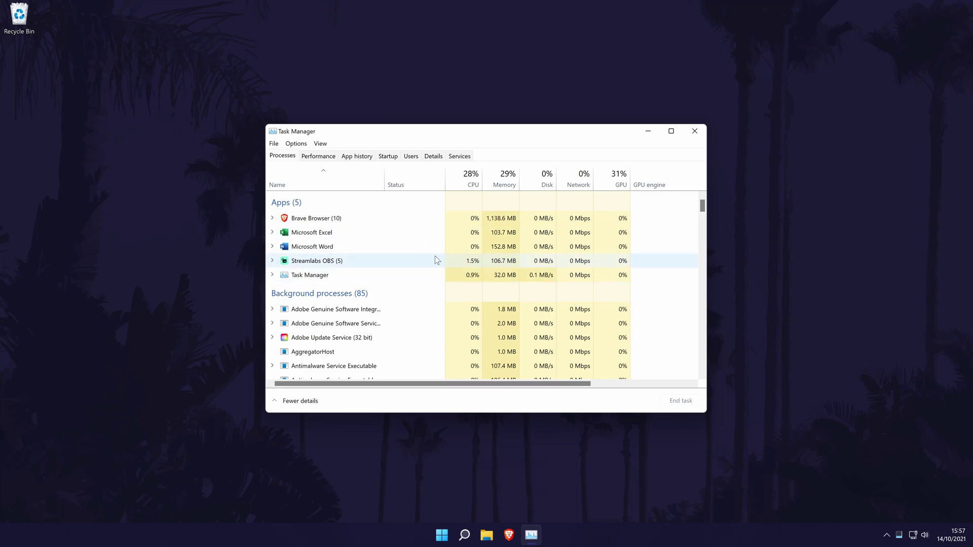
pyautogui.rightClick(319, 247)
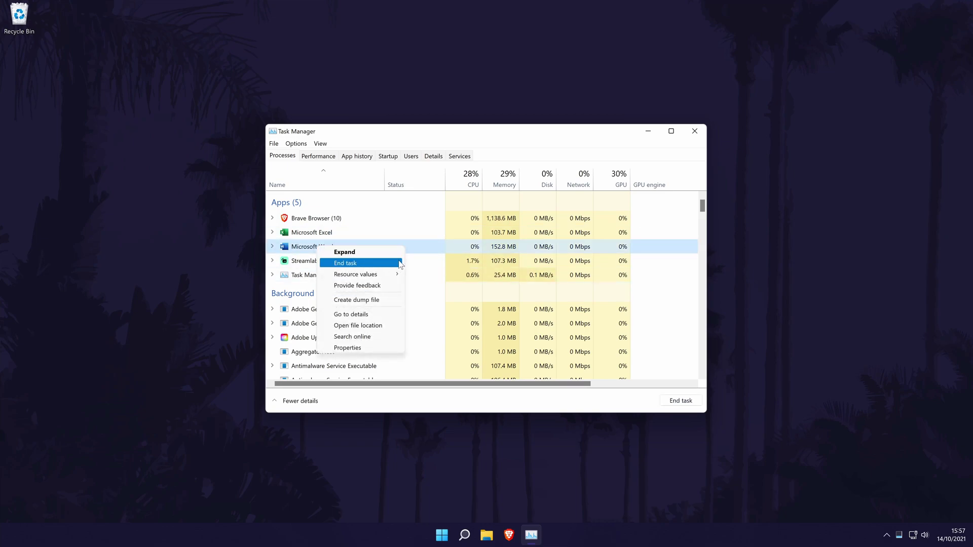
pyautogui.click(361, 263)
# Scroll down to the Brave Browser background processes and bring up one's actions.
pyautogui.scroll(-3, 469, 276)
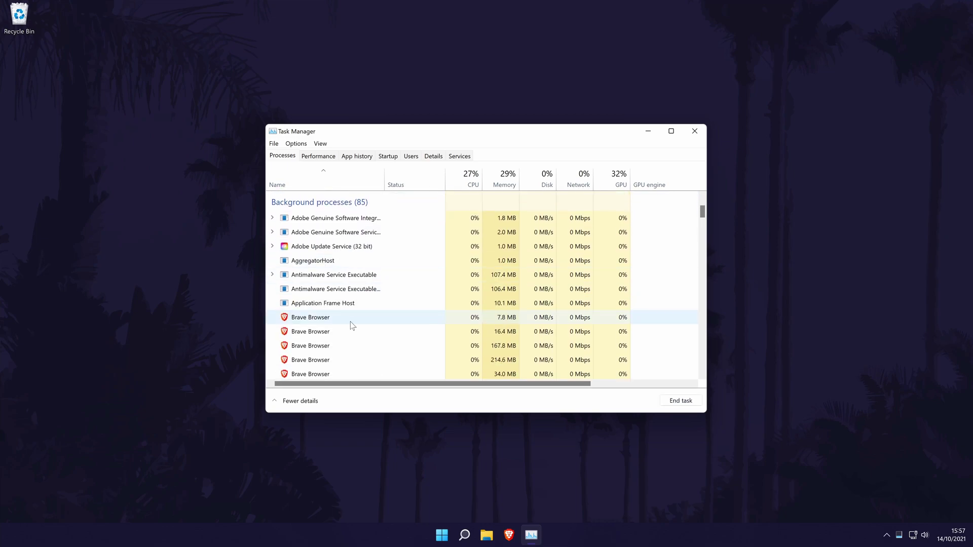
pyautogui.scroll(-1, 402, 332)
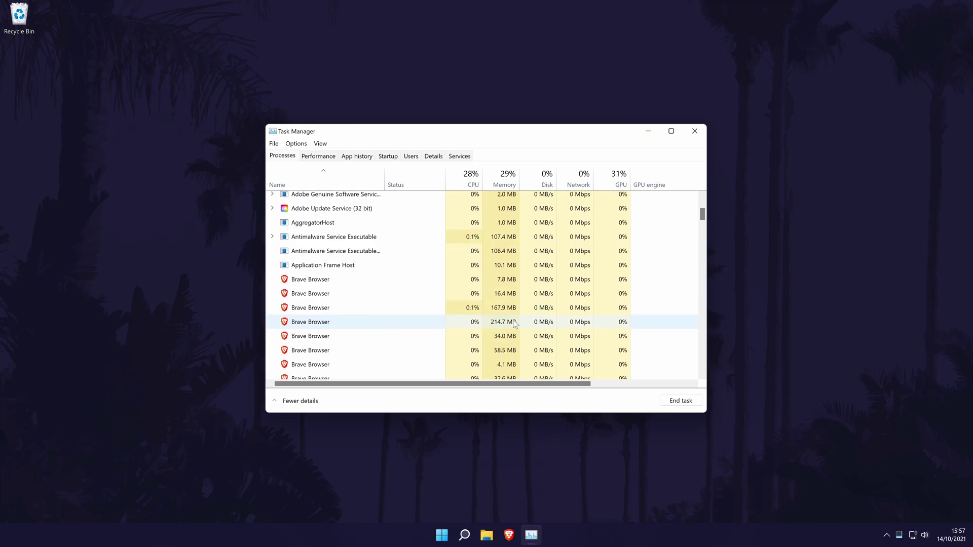
pyautogui.rightClick(305, 324)
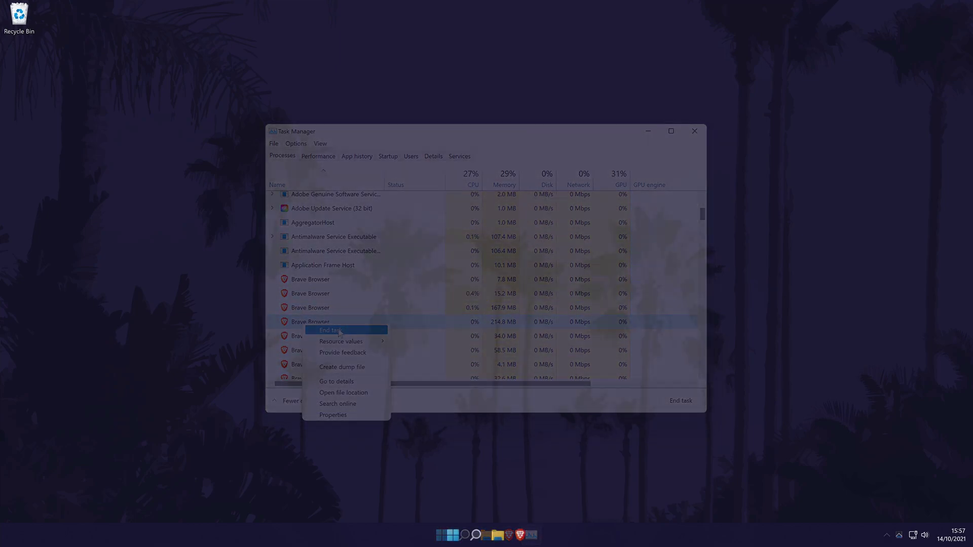